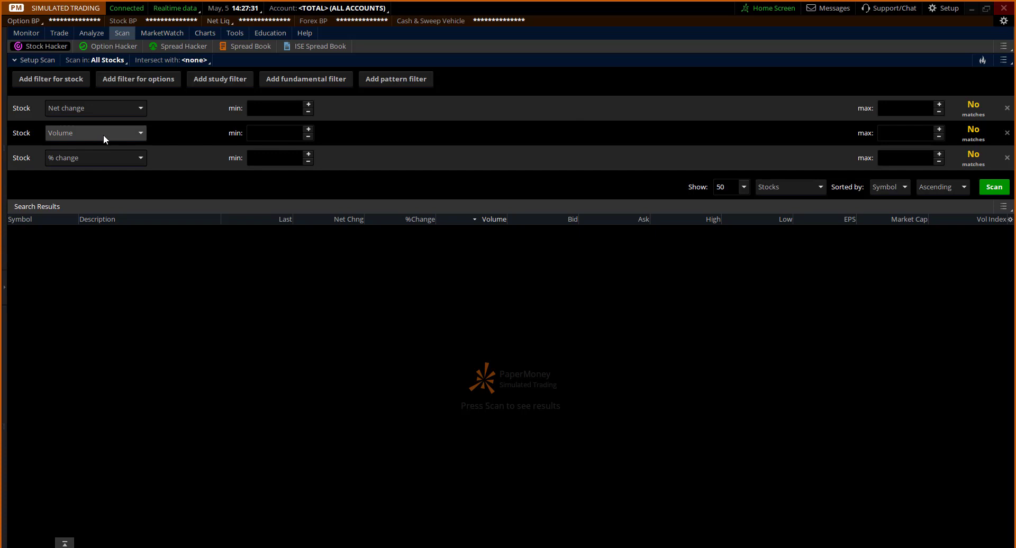
Set the Volume filter minimum to 1,000,000 and rerun the scan, giving 1442 matches
click(296, 133)
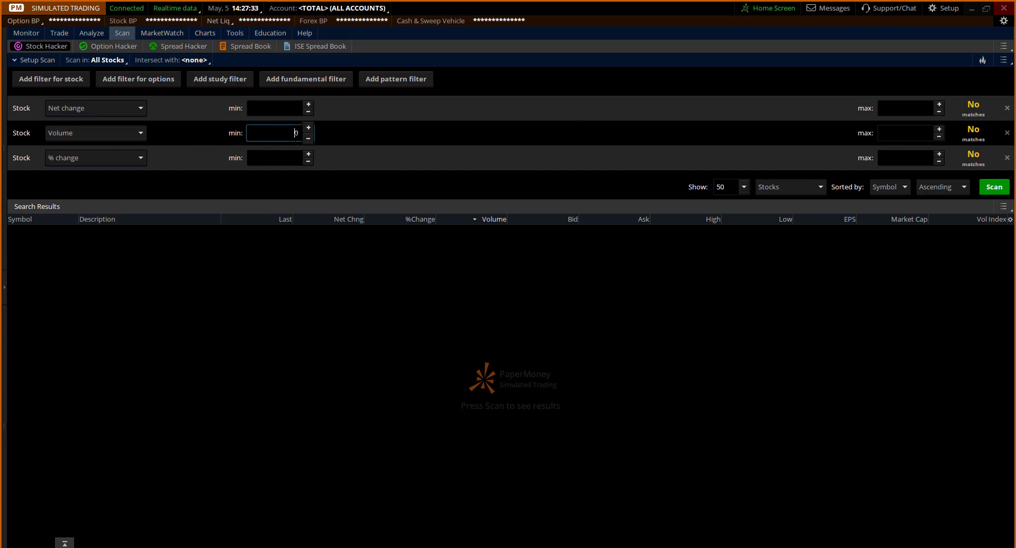
text(1000000)
click(999, 186)
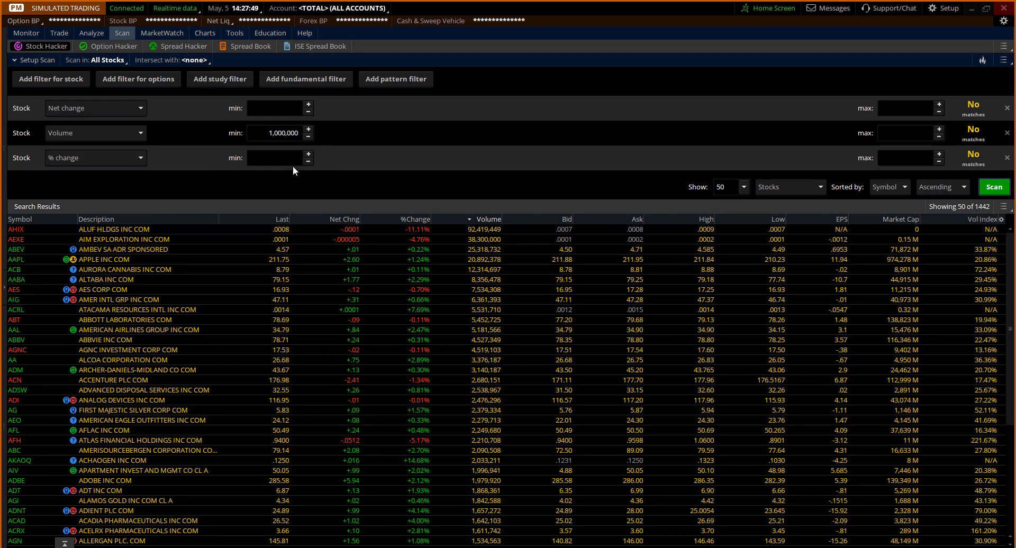
Change the third filter to Mark with a 5.00 minimum and rescan, returning 975 stocks
click(116, 156)
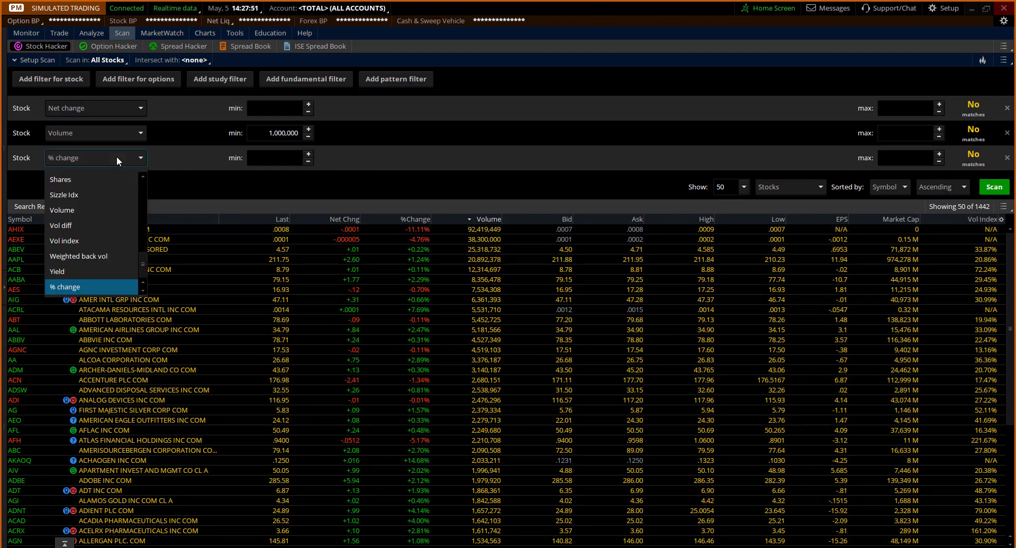
scroll(127, 218, up, 5)
scroll(110, 237, up, 2)
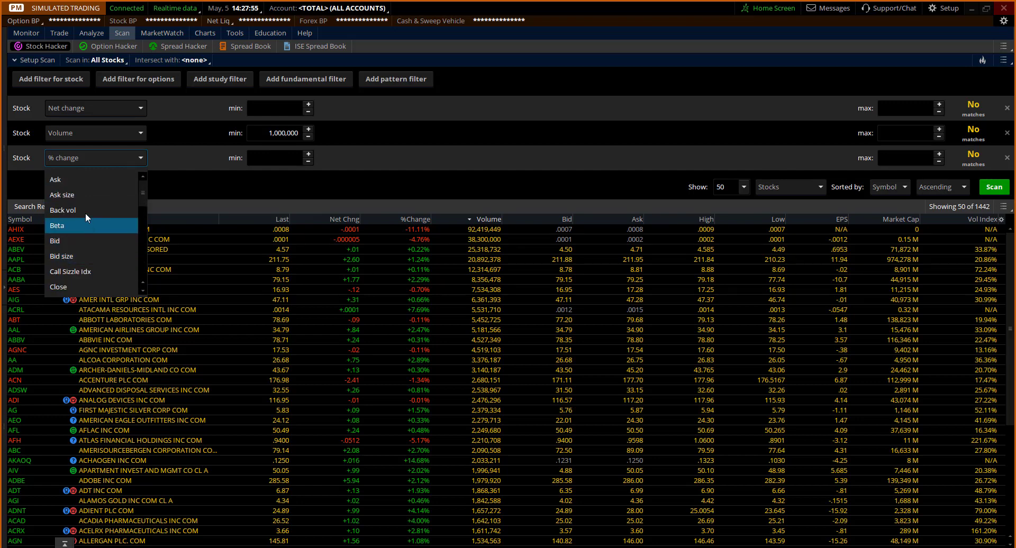
scroll(83, 203, down, 1)
scroll(88, 239, down, 3)
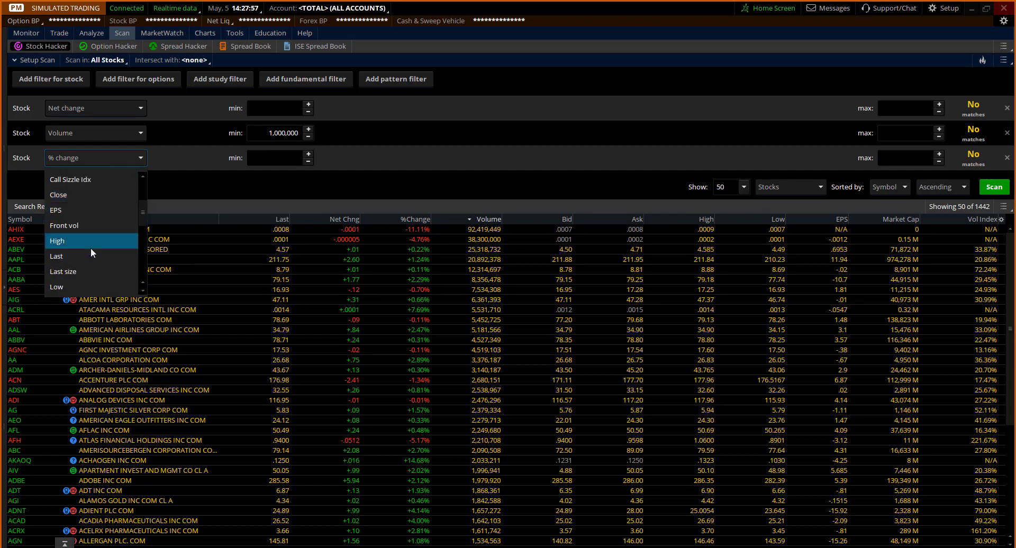
click(91, 258)
click(275, 157)
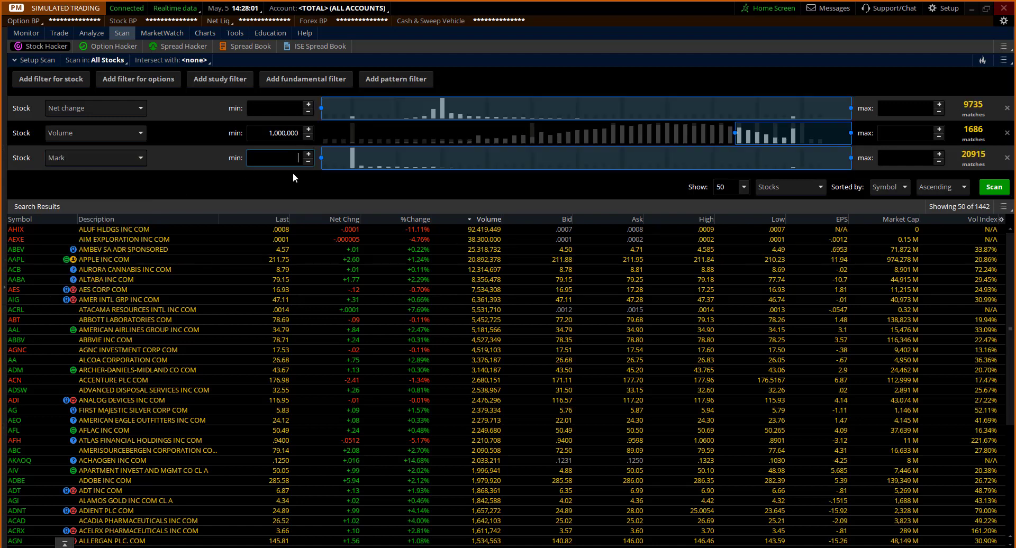
text(5)
key(Return)
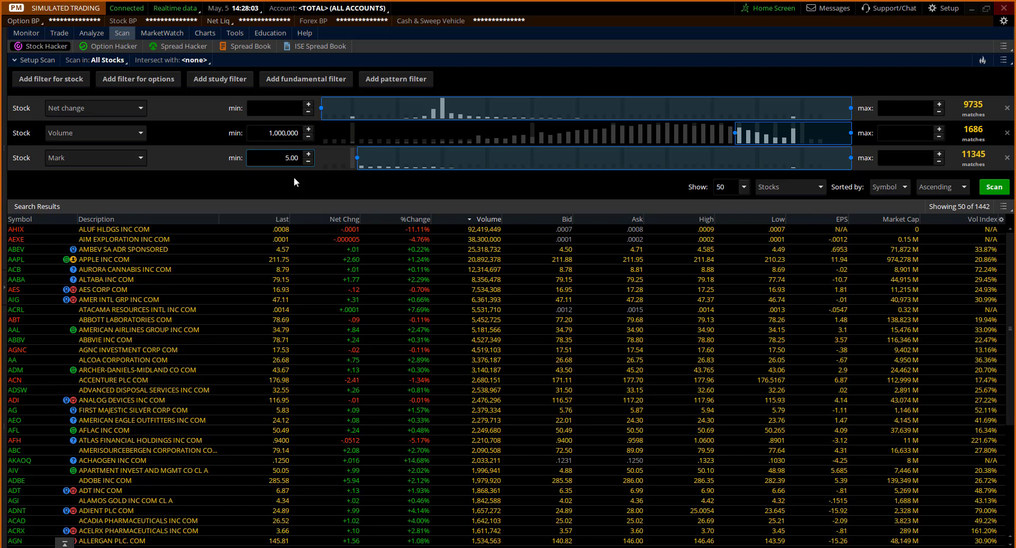
click(995, 187)
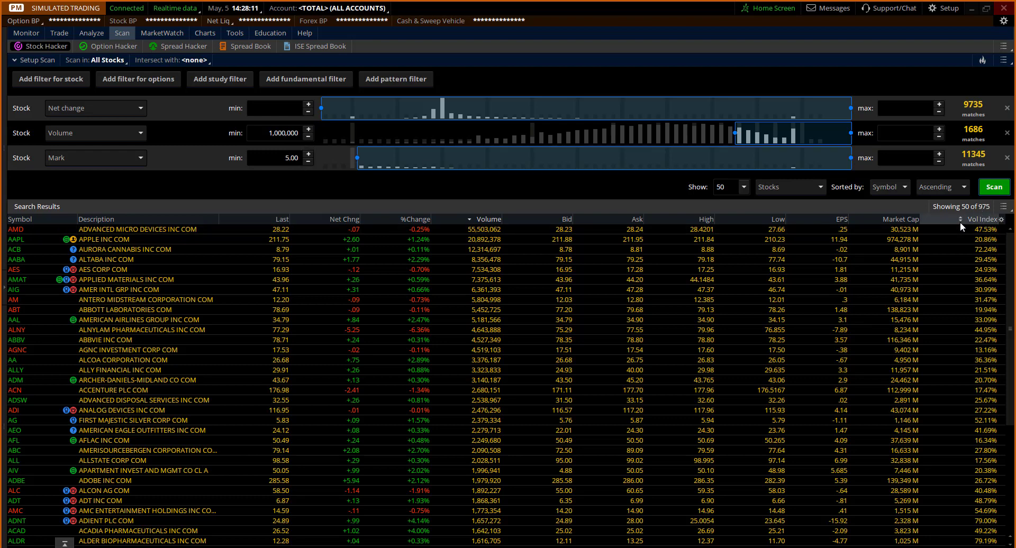
Replace the first filter's Net change field with Vol index
click(129, 108)
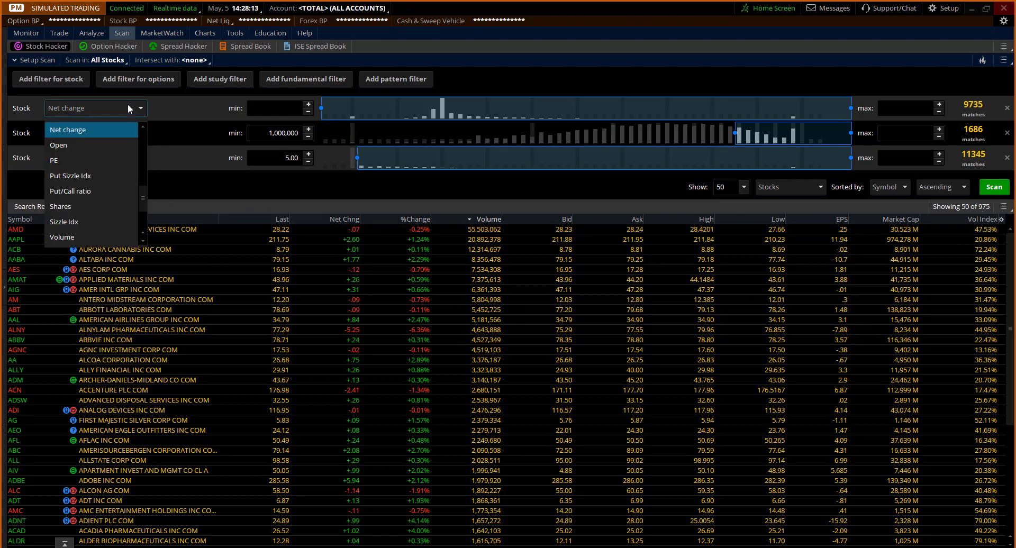
scroll(119, 175, up, 8)
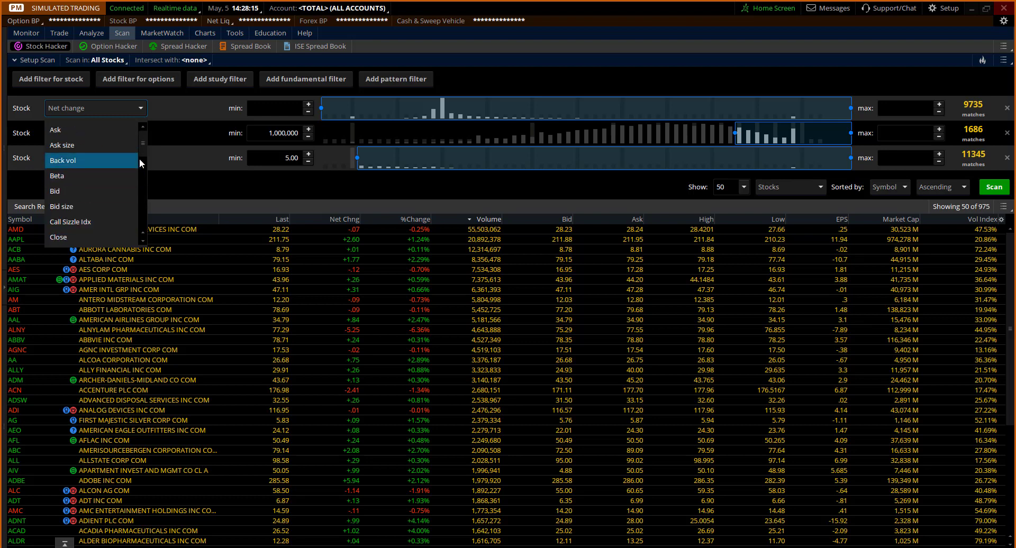
drag(144, 144, 142, 222)
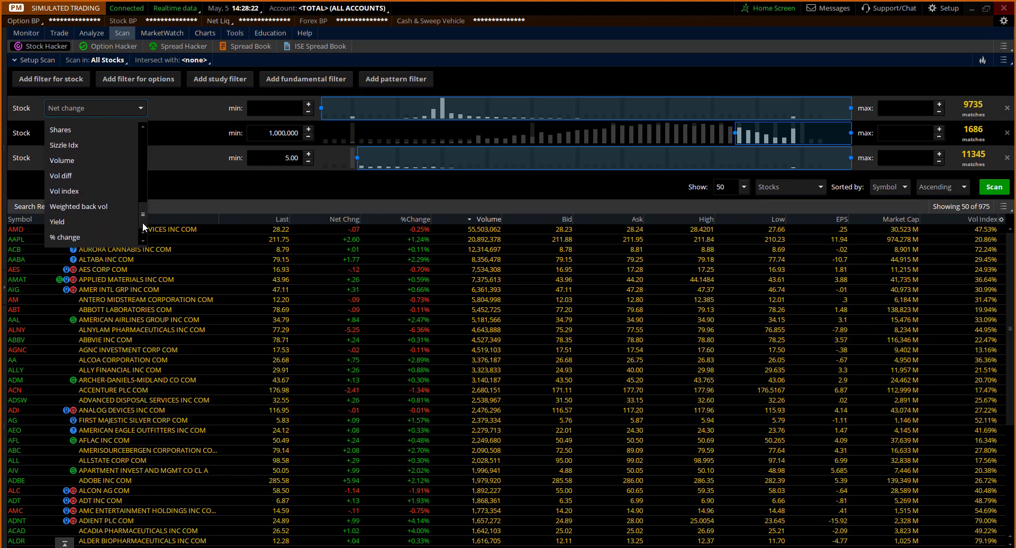
click(102, 193)
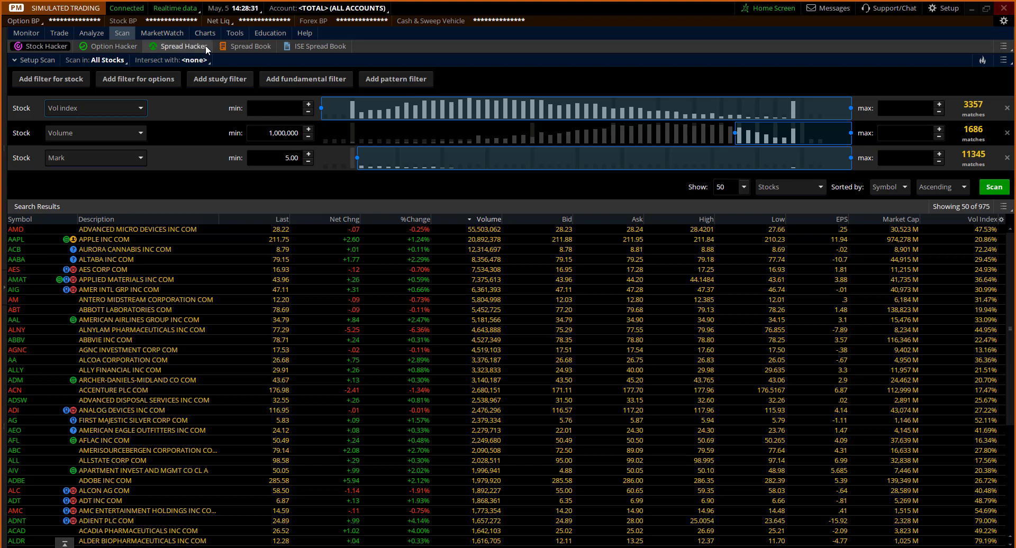
Check the VIX chart on the Charts page, then go back to the scan
click(205, 32)
text(VIX)
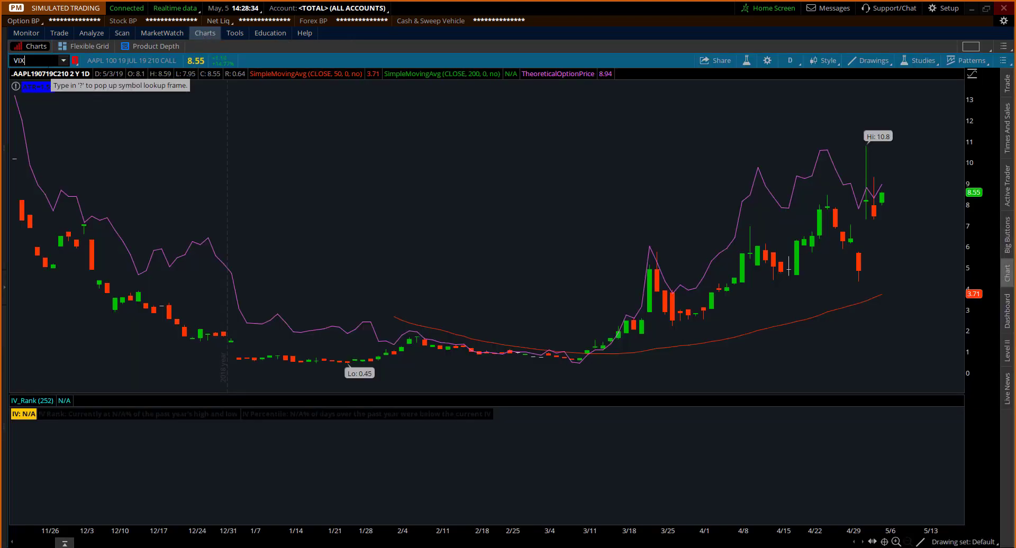
key(Return)
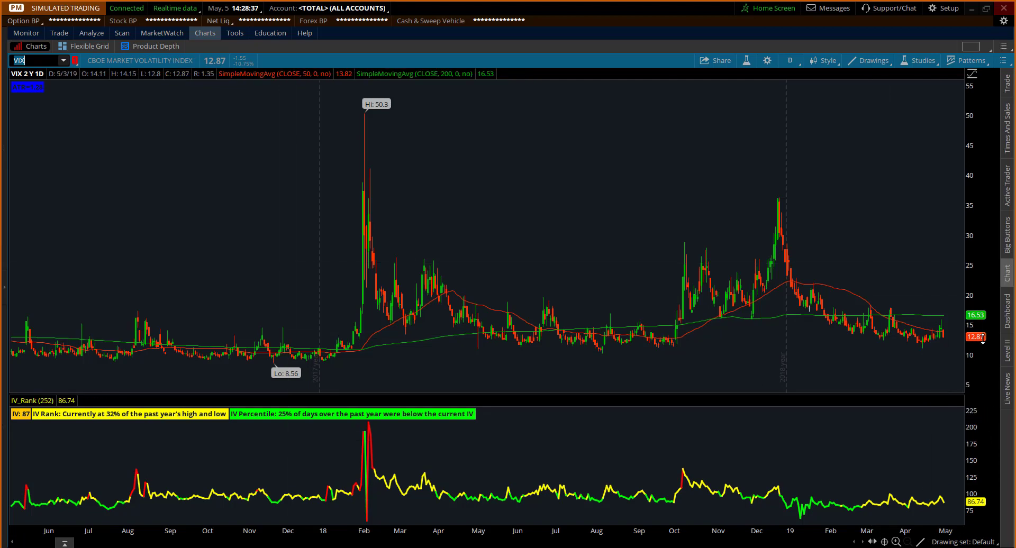
click(123, 33)
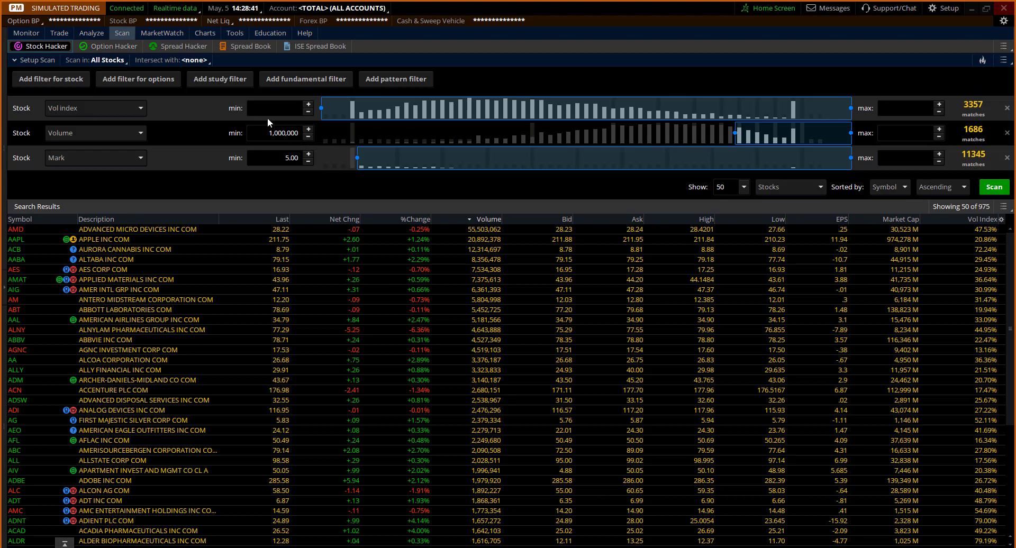
Set the Vol index minimum to 23% and rerun the scan, narrowing results to 748 stocks
click(286, 108)
key(Delete)
key(Delete)
text(23)
key(Return)
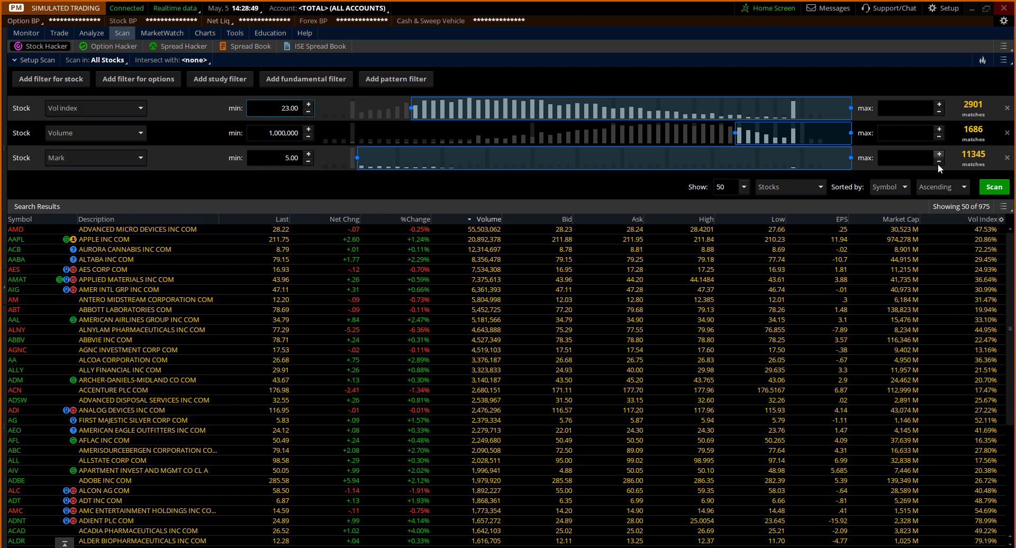
click(995, 187)
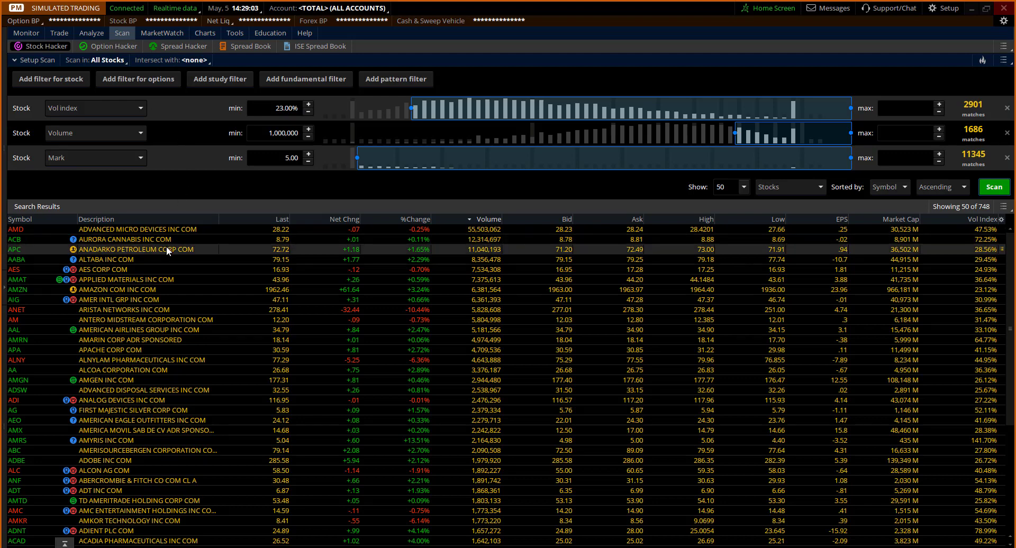
Intersect the scan with the Public Weeklys list and rerun it, leaving 266 stocks
click(97, 62)
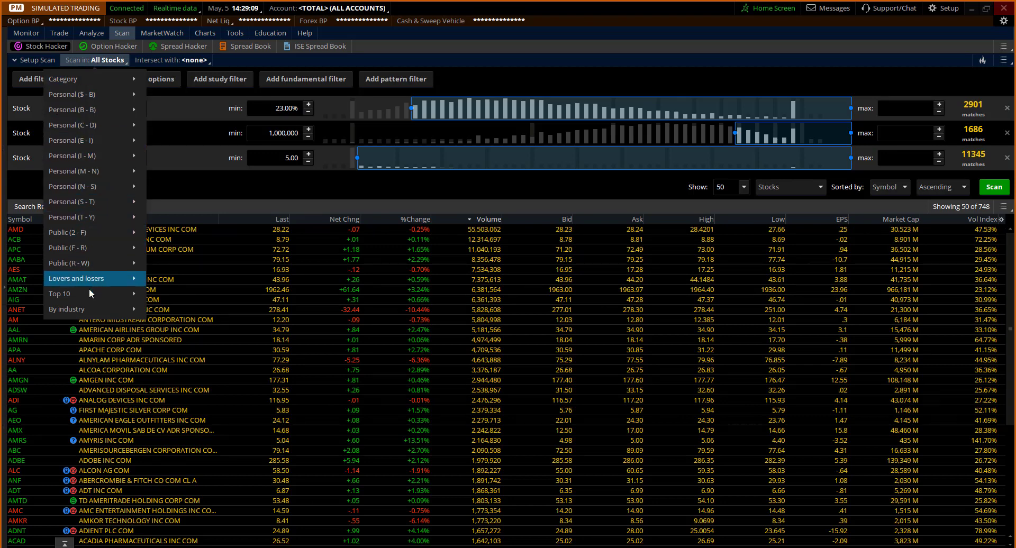
mouse_move(93, 235)
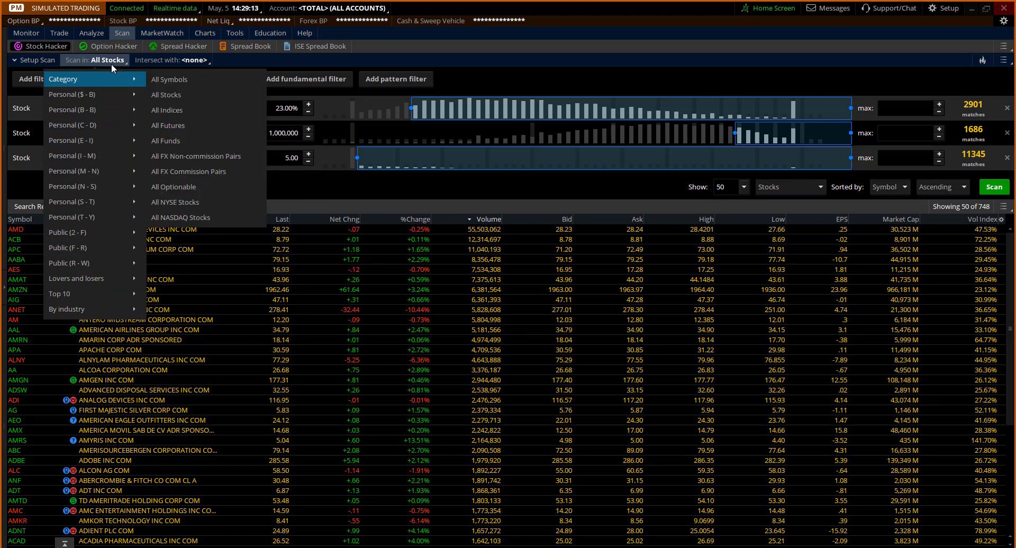
click(166, 59)
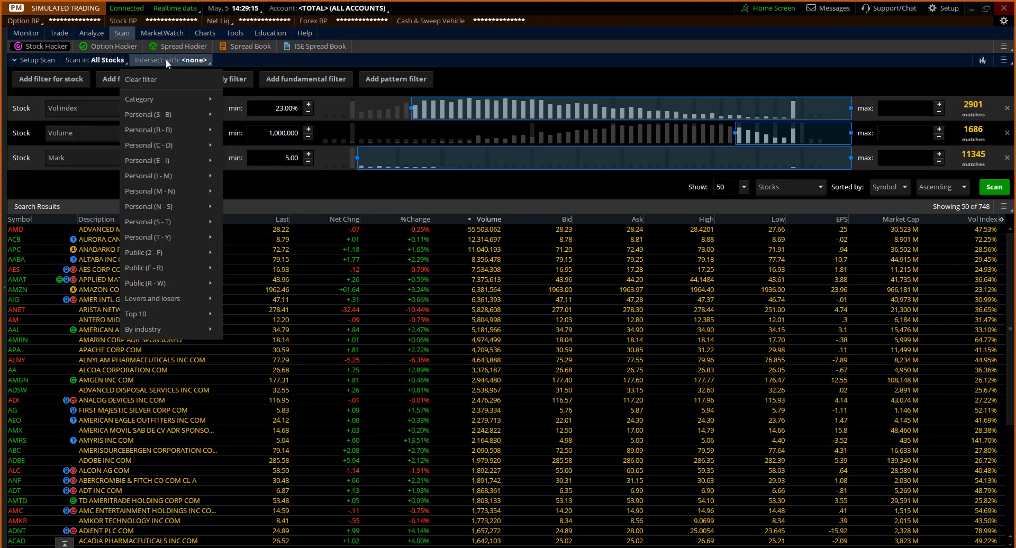
click(95, 60)
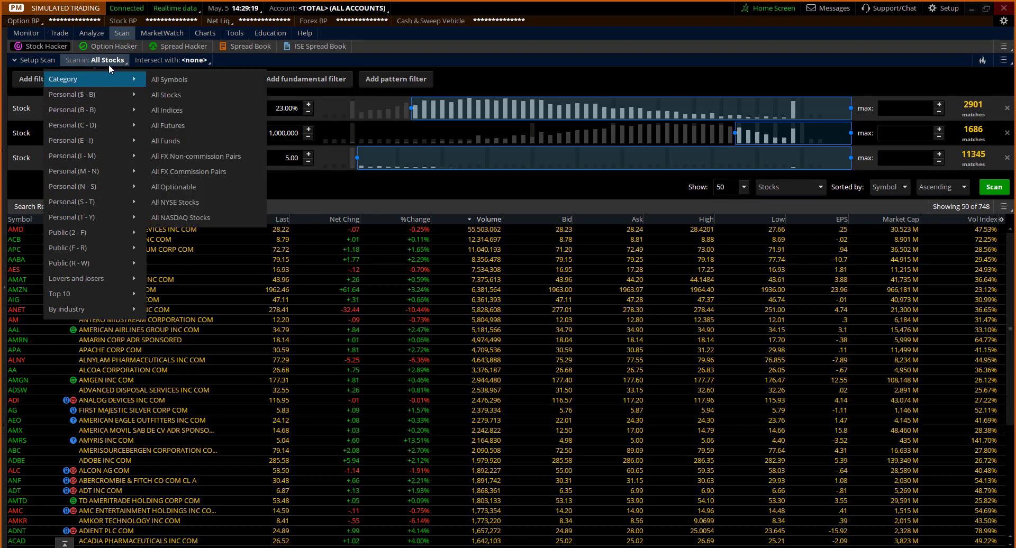
click(95, 60)
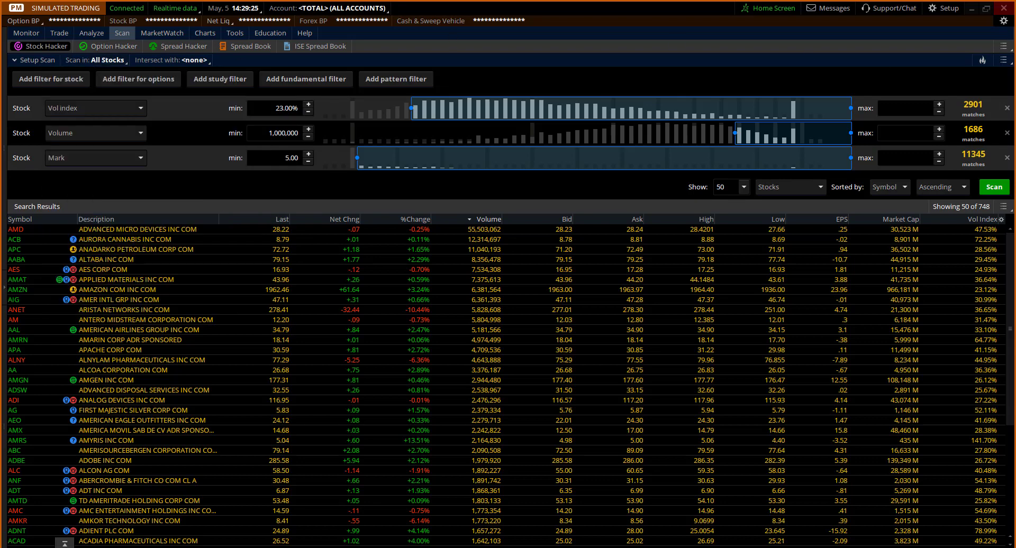
click(173, 59)
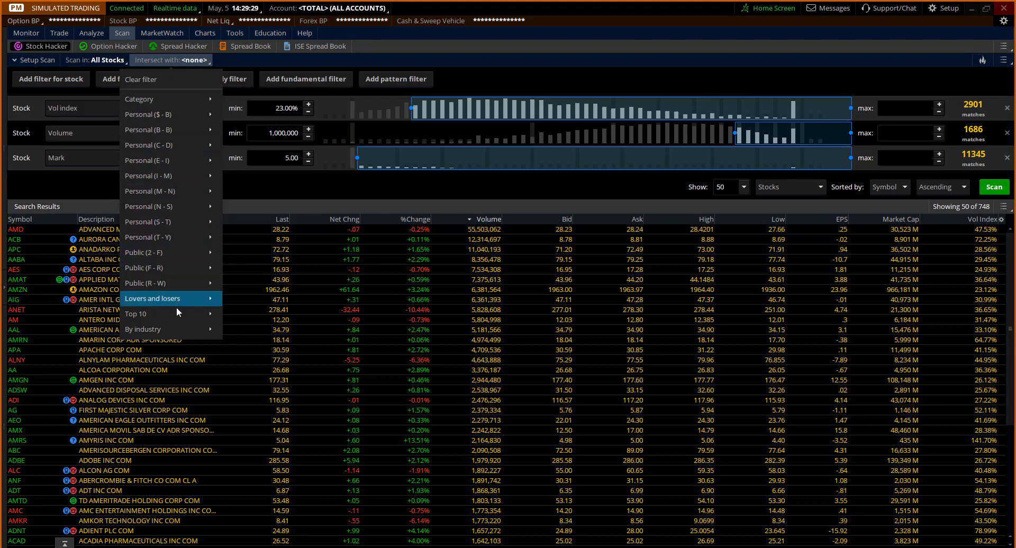
mouse_move(192, 281)
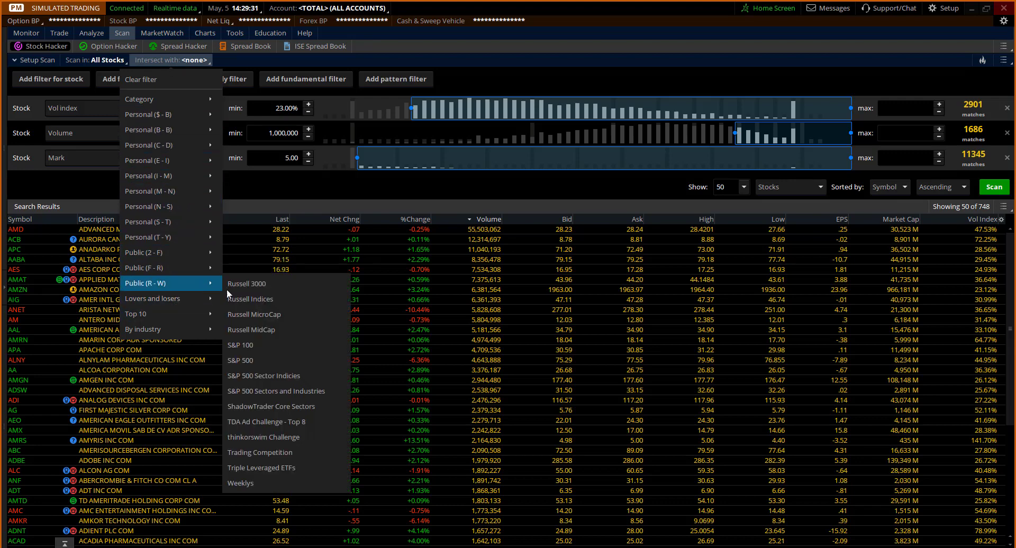
click(265, 481)
click(995, 187)
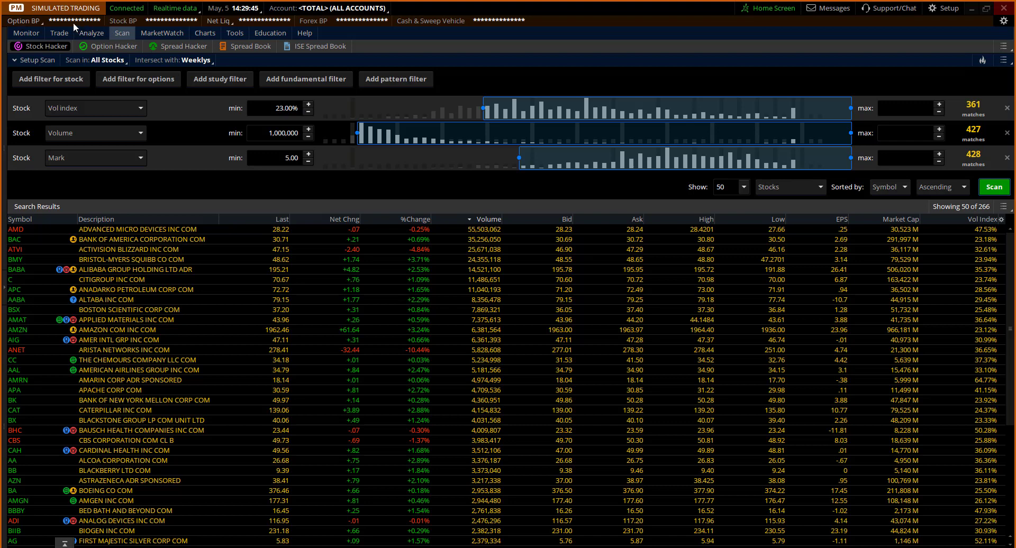
Review AAPL's option chain and its Weeklys expirations, then return to the scanner
click(60, 32)
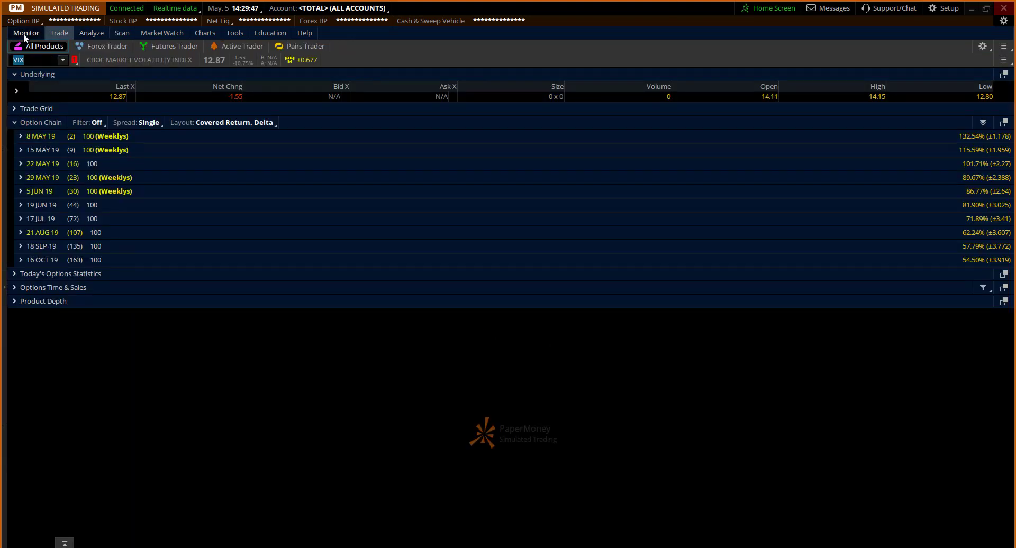
mouse_move(23, 34)
click(32, 59)
text(AAPL)
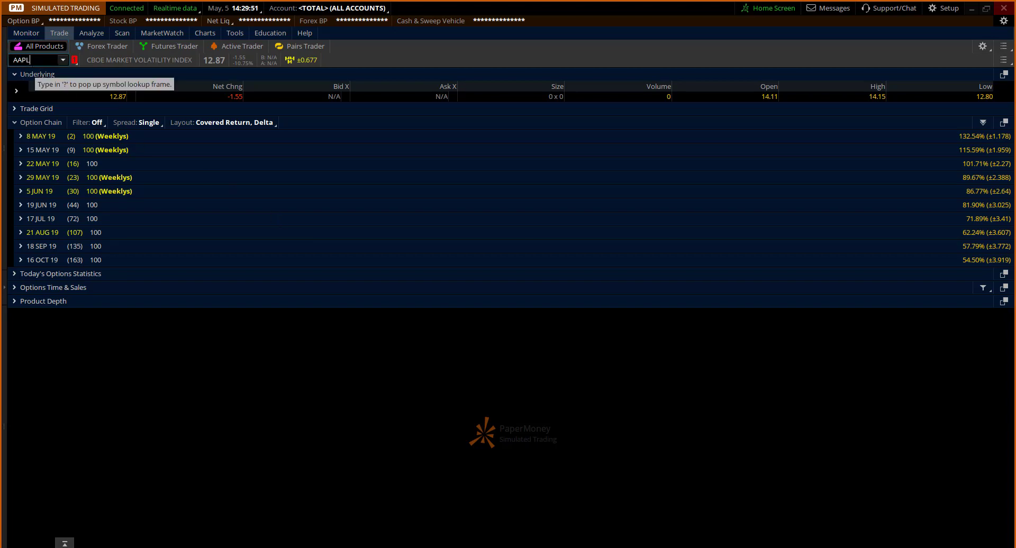
key(Return)
click(32, 252)
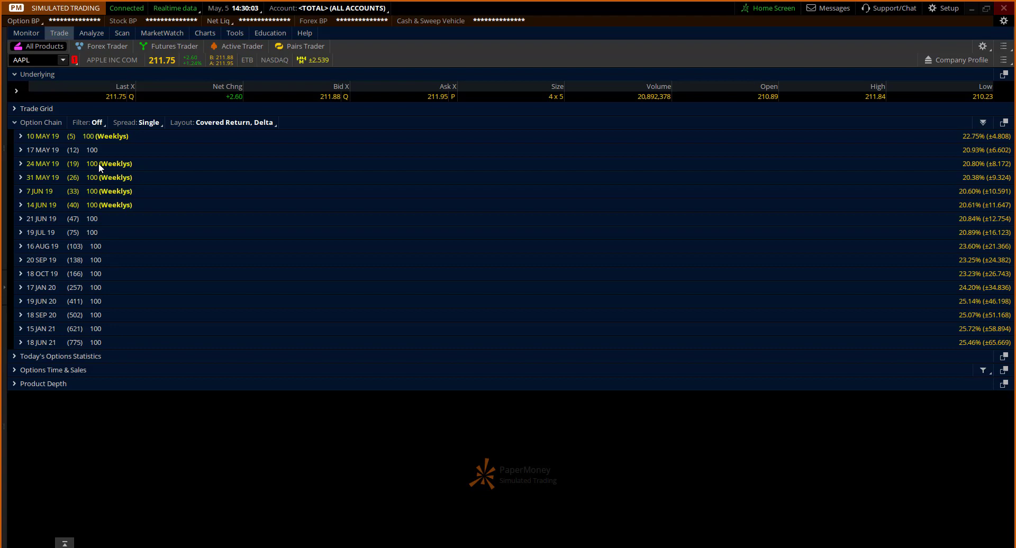
click(125, 29)
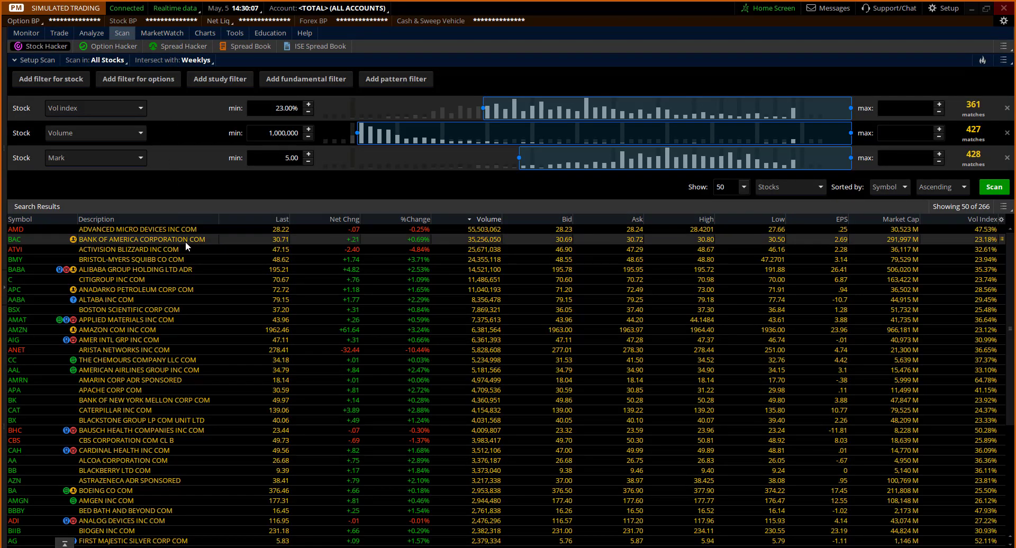
Browse the scan-in symbol lists without changing the selection
click(104, 60)
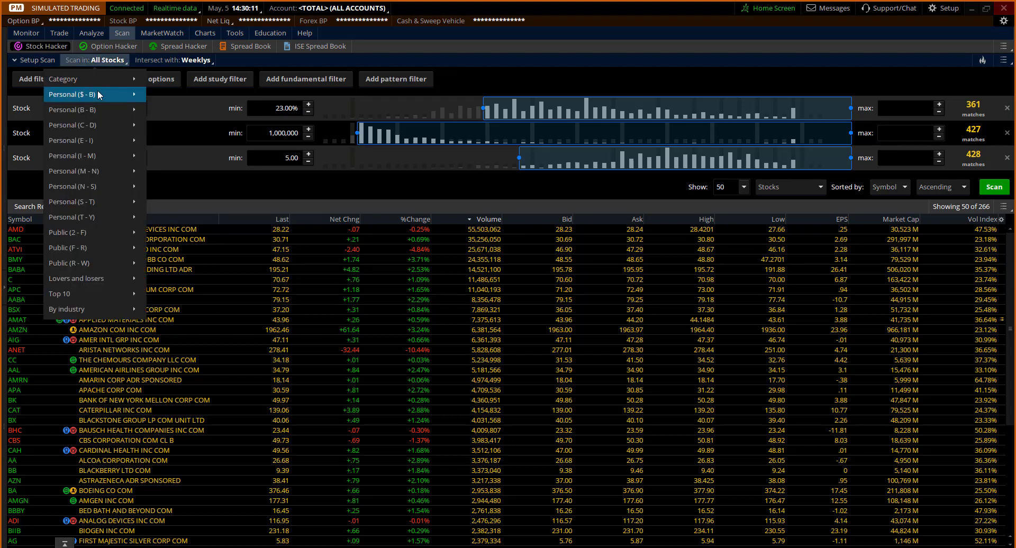
mouse_move(99, 95)
mouse_move(97, 113)
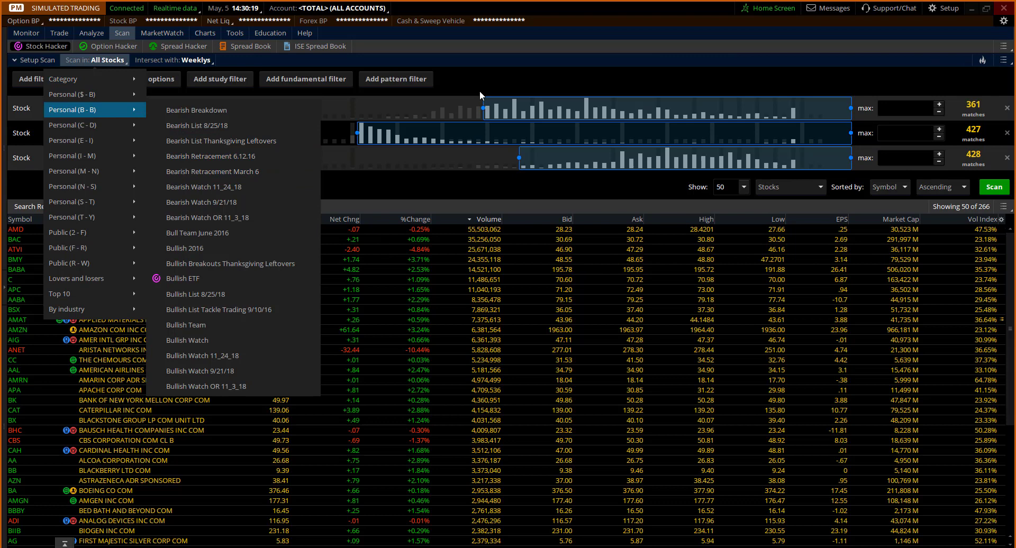
click(490, 71)
Add a fourth filter, % change with a +1.00% minimum, and rerun the scan to 150 stocks
click(26, 79)
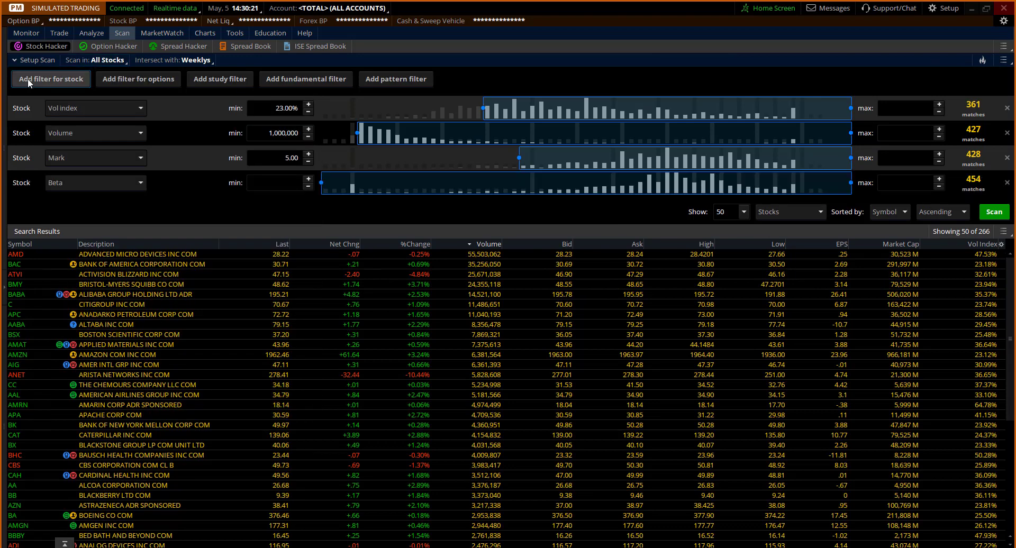
click(62, 185)
scroll(97, 251, down, 10)
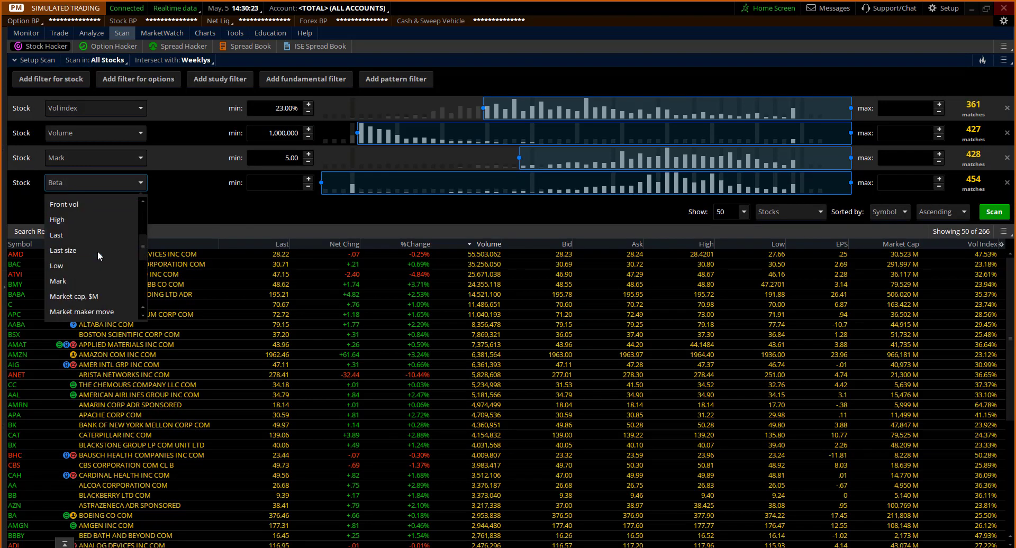
click(77, 313)
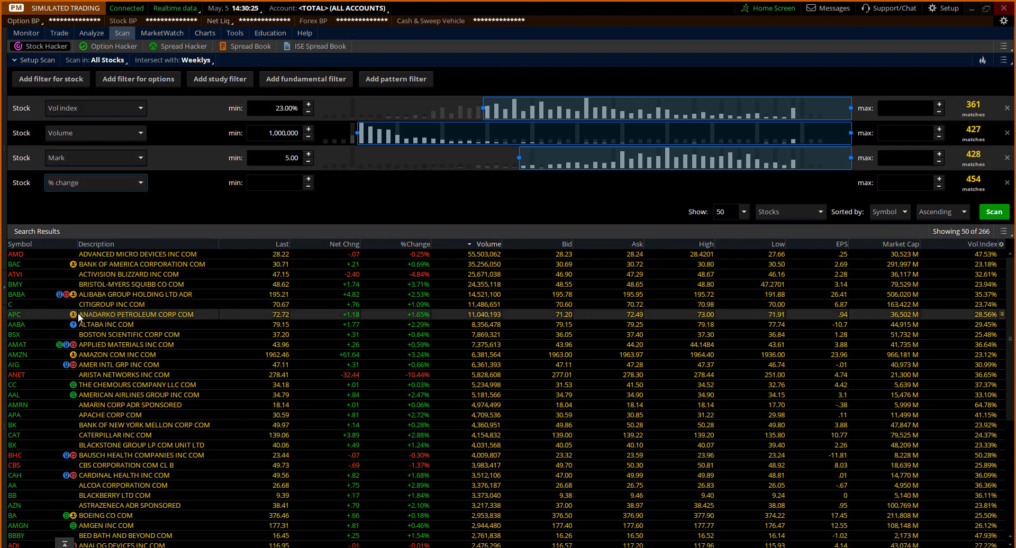
click(295, 183)
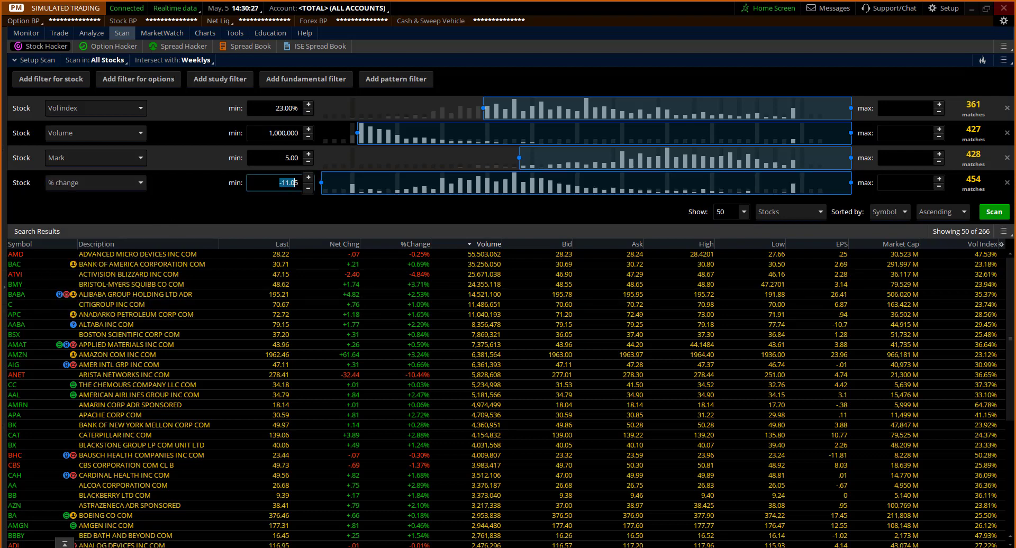
text(15)
key(Return)
key(Delete)
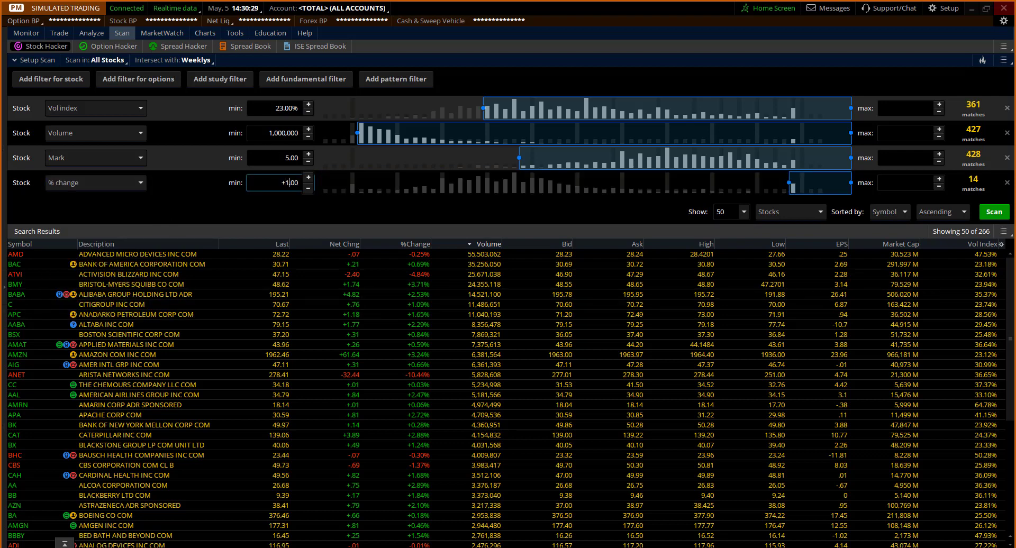
click(989, 216)
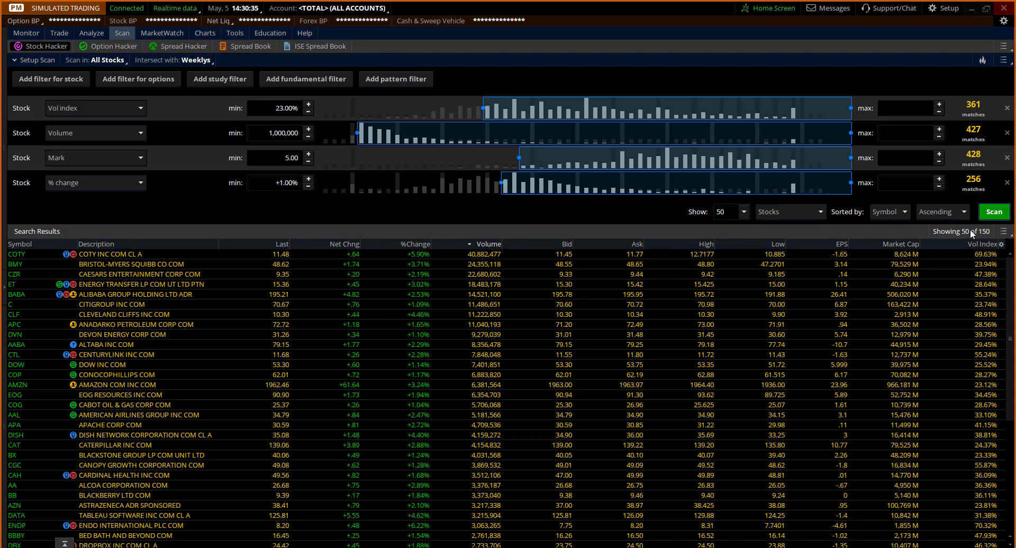
From the scan query menu, save the four-filter scan as 'Bullish today with Weekly Options'
click(1004, 46)
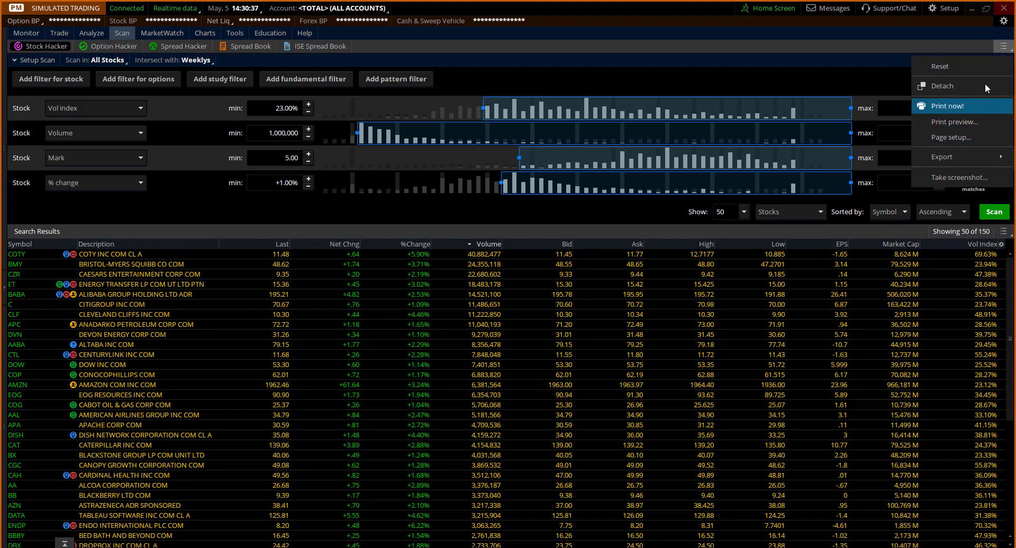
key(Escape)
click(1004, 60)
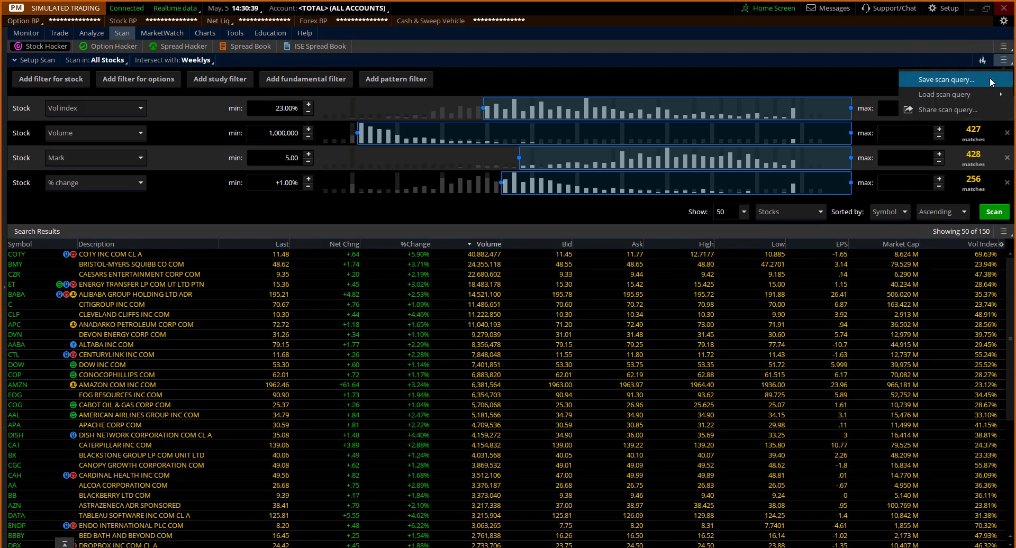
click(985, 80)
click(780, 96)
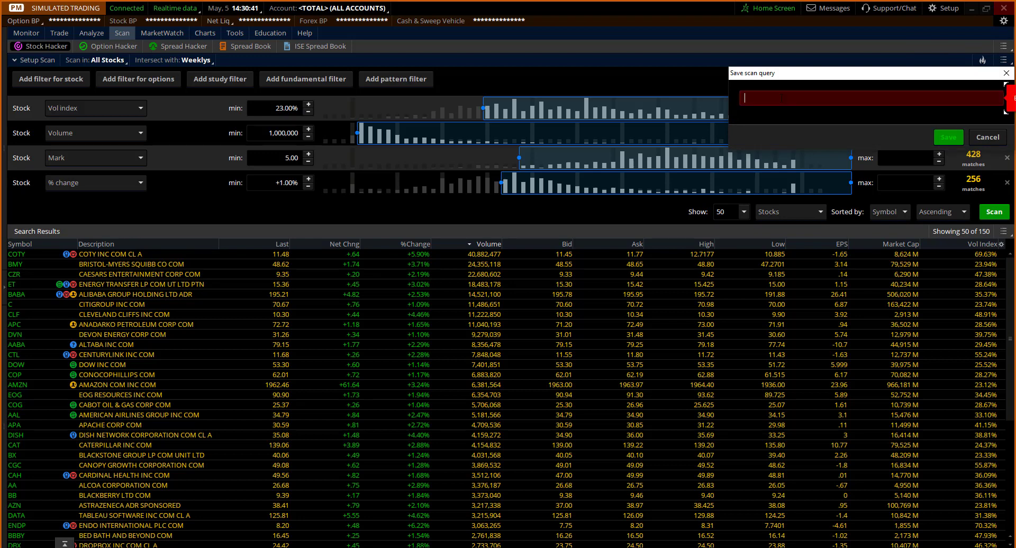
text(Bullish )
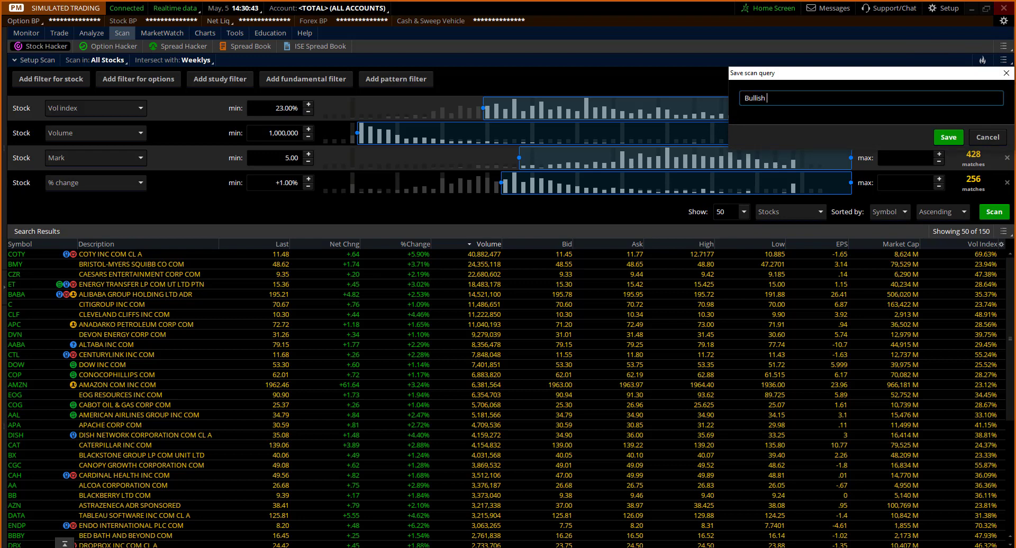
text(with Weekly)
click(766, 98)
text(today  with Weekly Options)
click(949, 139)
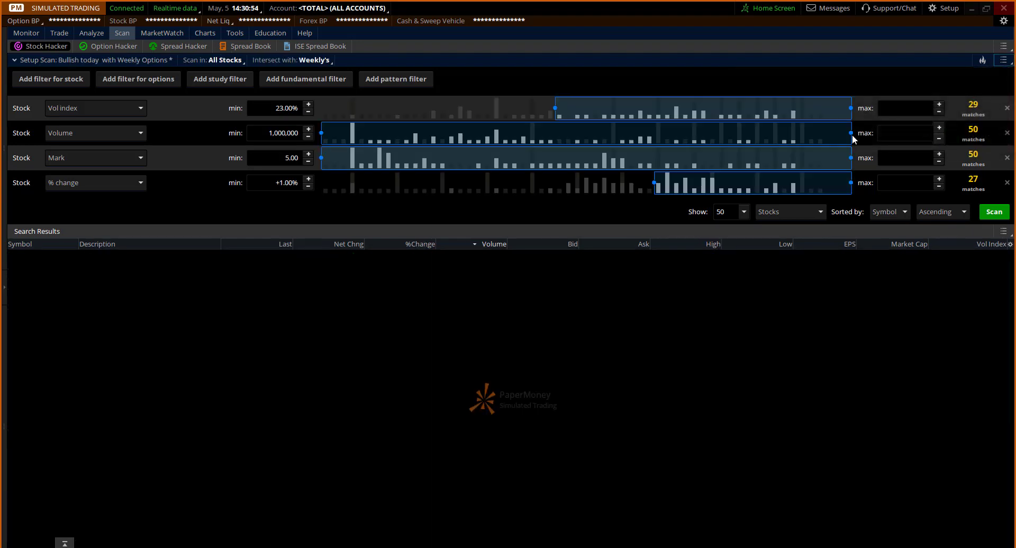
Load the 'Bullish today with Weekly Options' scan into the watchlist beside the charts
click(205, 33)
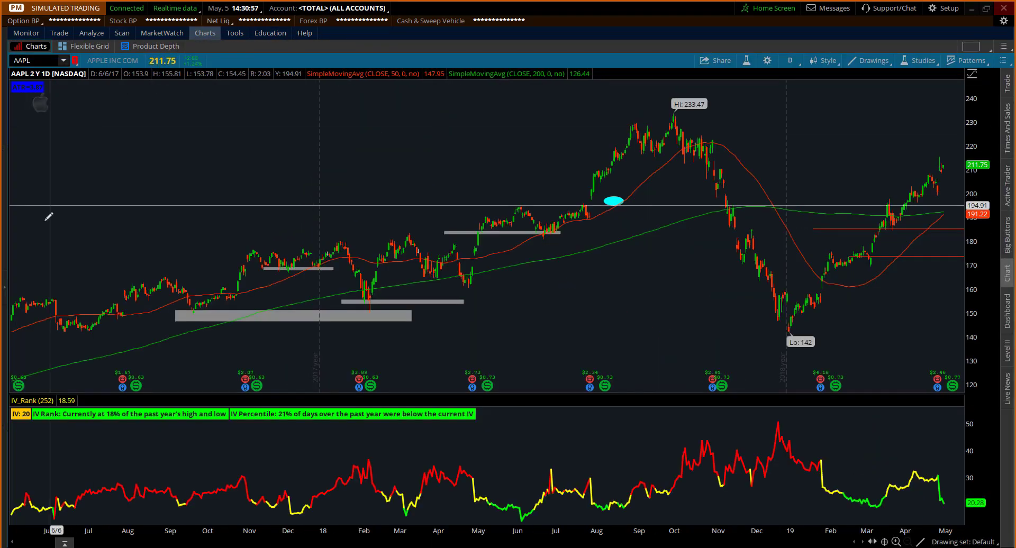
click(3, 286)
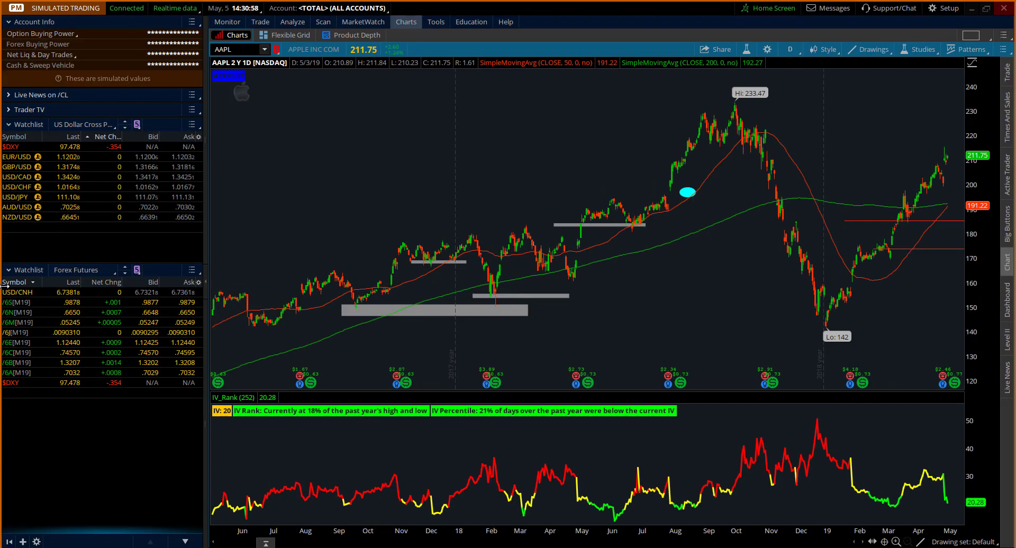
click(80, 125)
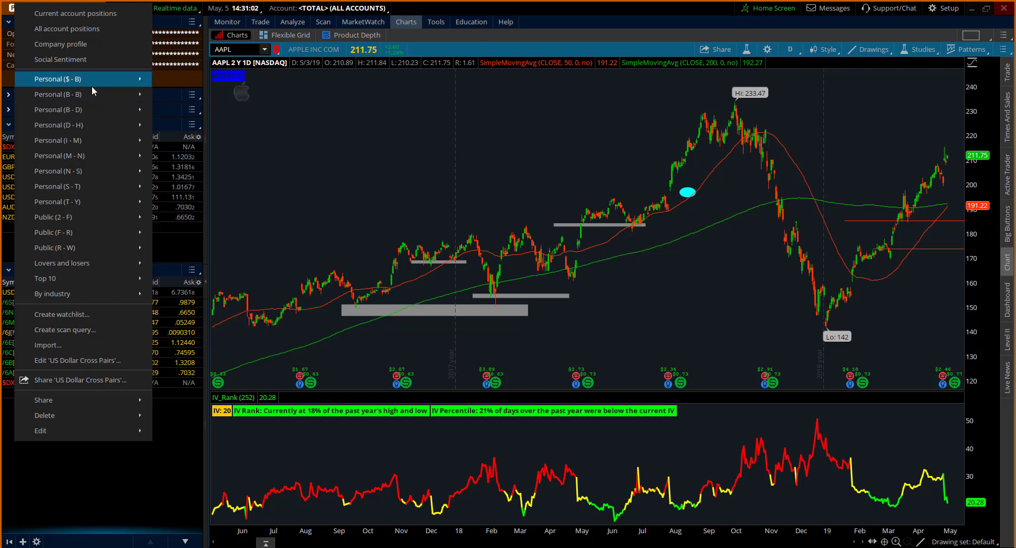
mouse_move(139, 93)
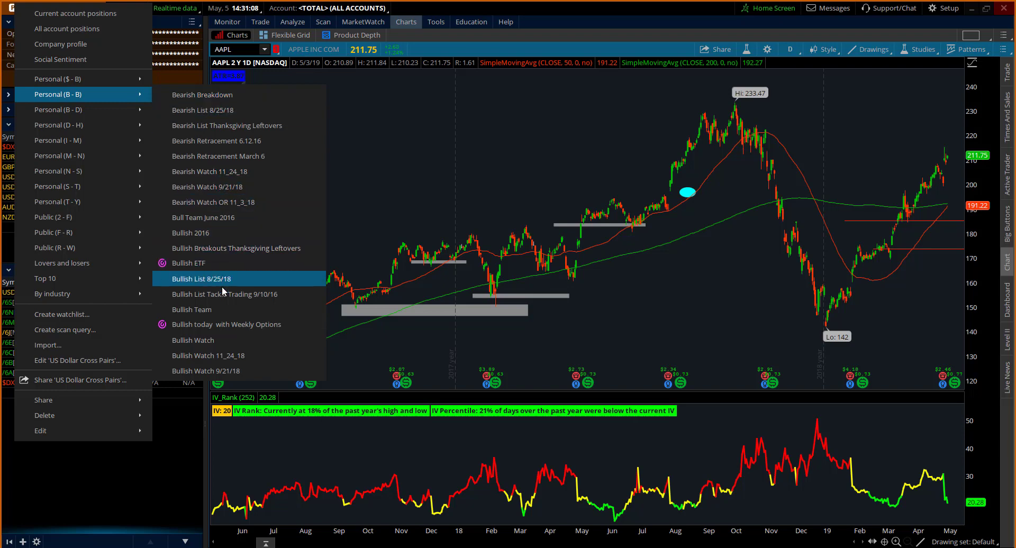
click(228, 324)
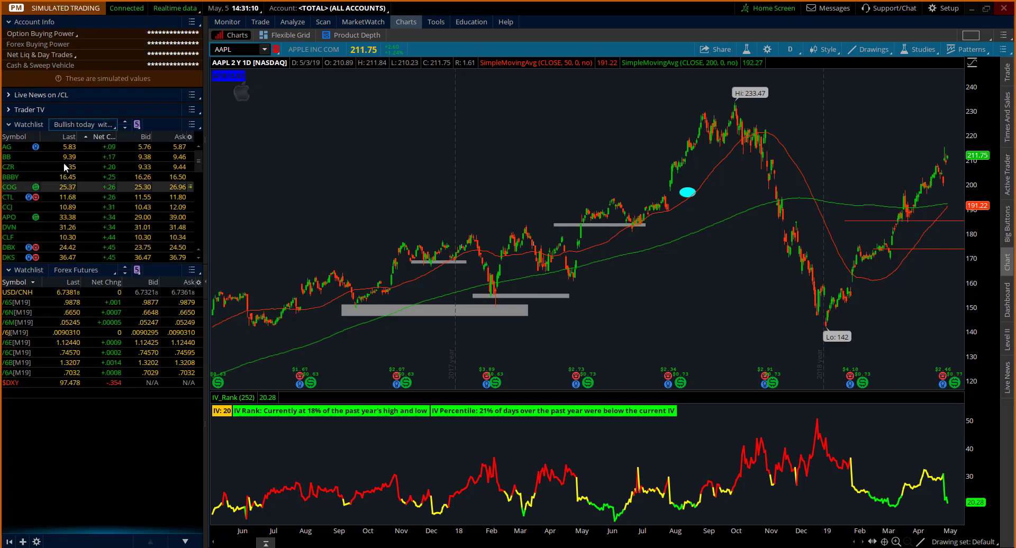
Sort the watchlist by Last, link it Red to the chart, and view ADBE, BABA and DE
click(61, 137)
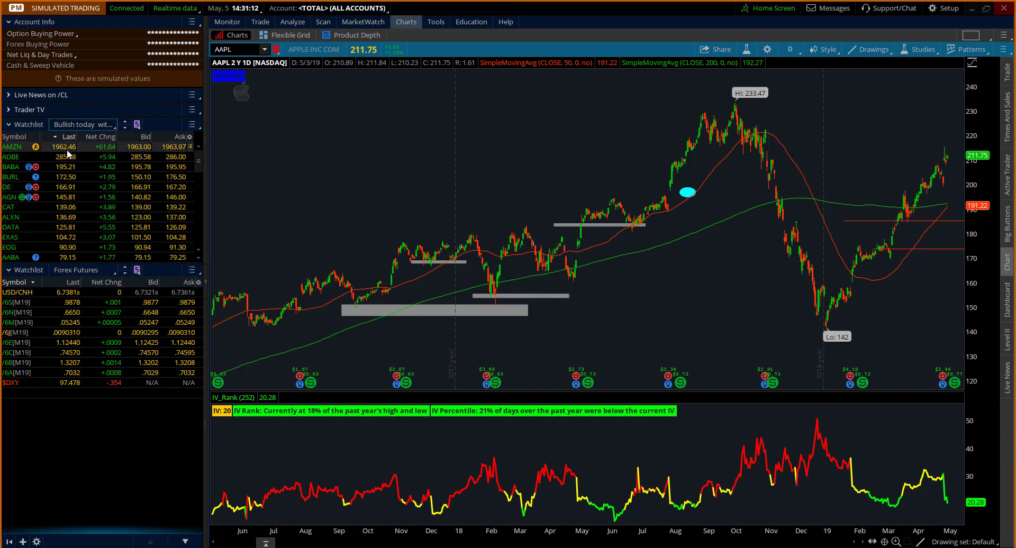
click(68, 148)
click(140, 123)
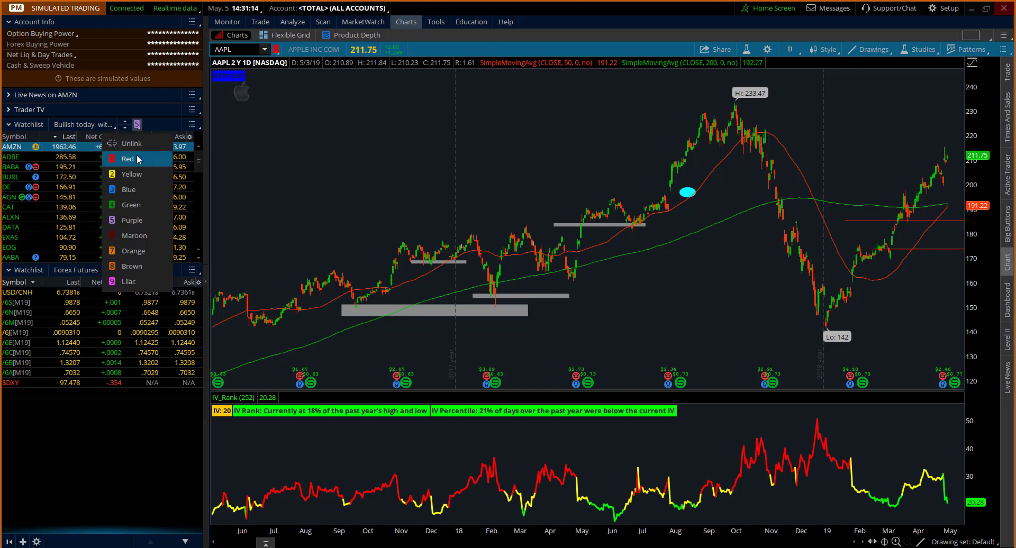
click(127, 159)
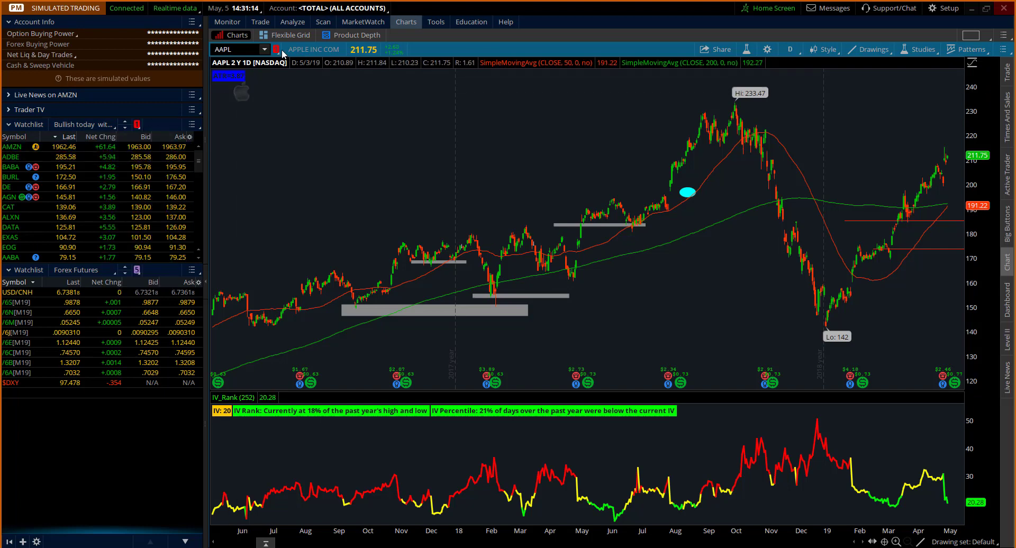
click(78, 158)
click(81, 169)
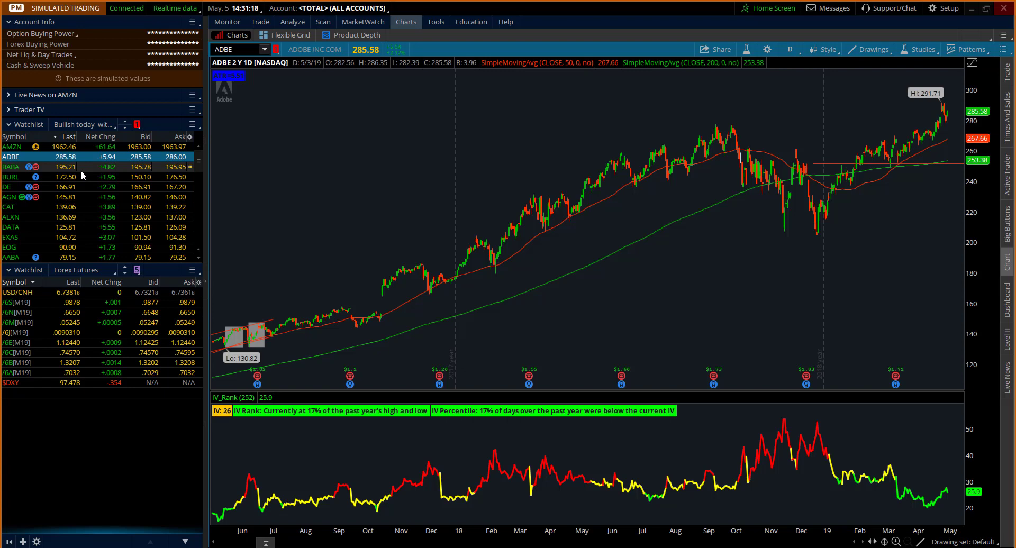
click(82, 183)
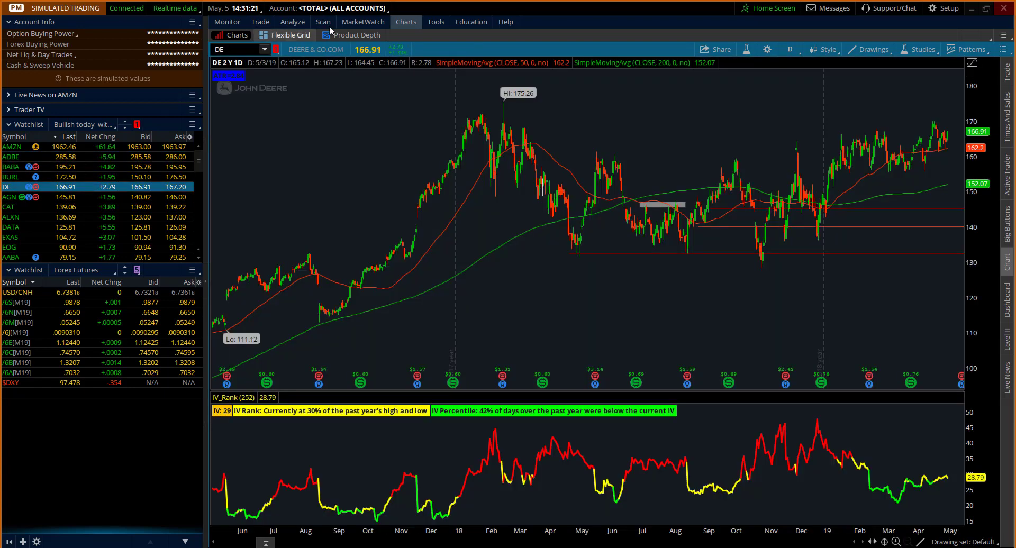
click(323, 23)
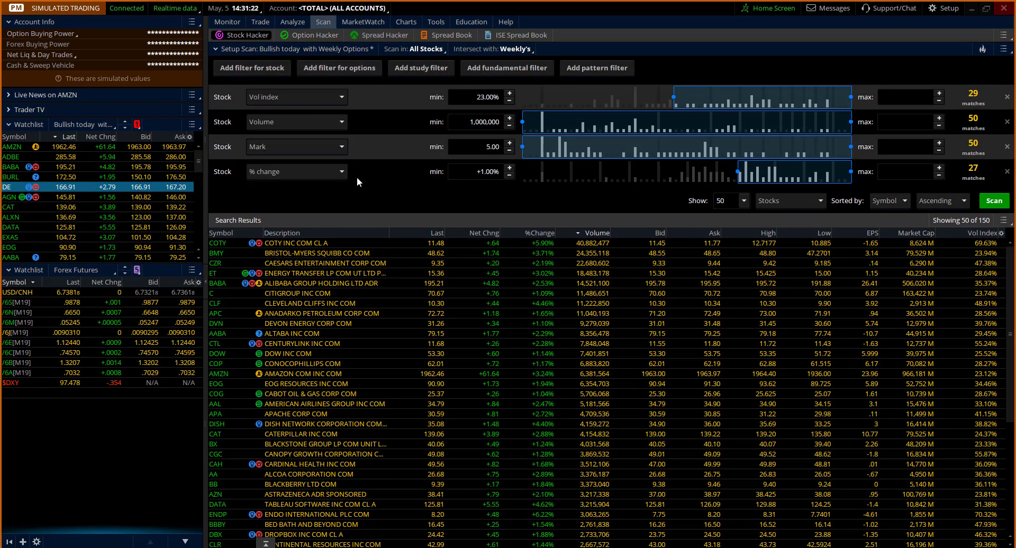
Open the scan query menu at the top right of Stock Hacker
click(1007, 52)
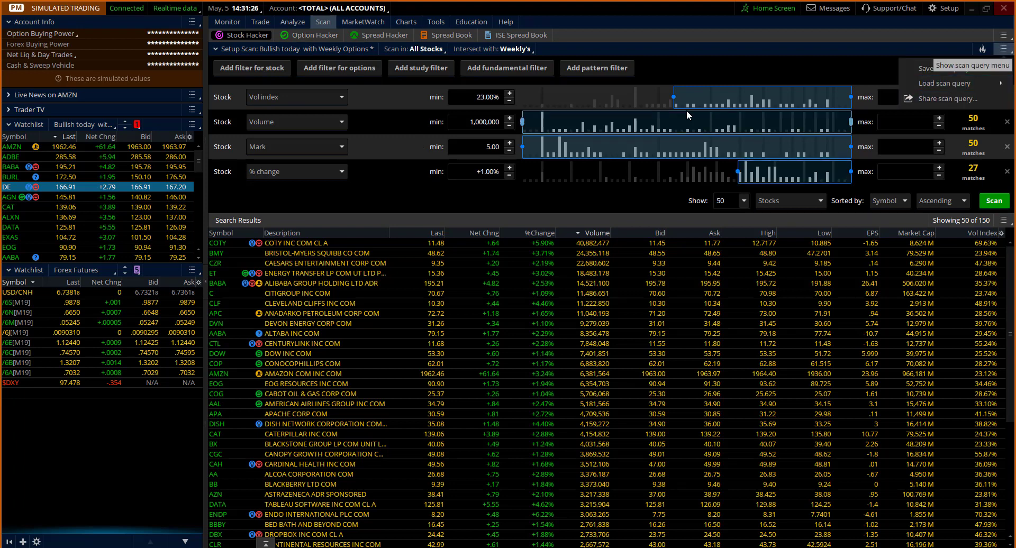